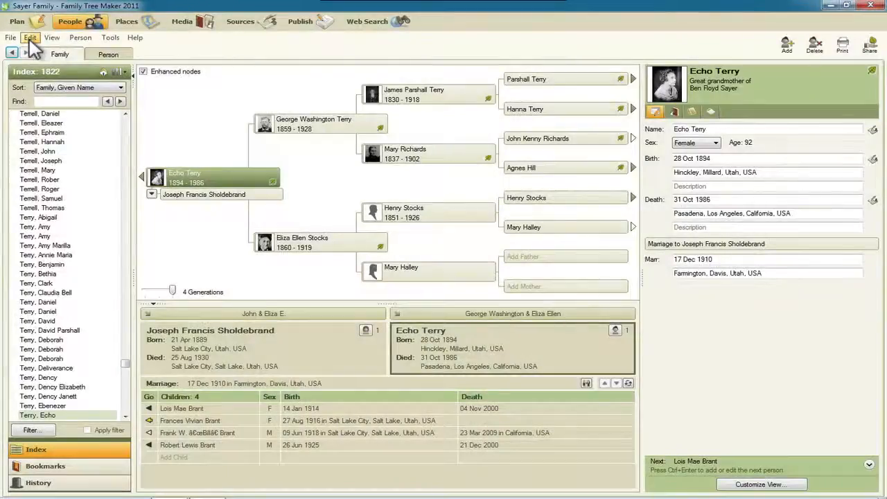
Open the historical events manager and start a new historical event
left_click(30, 40)
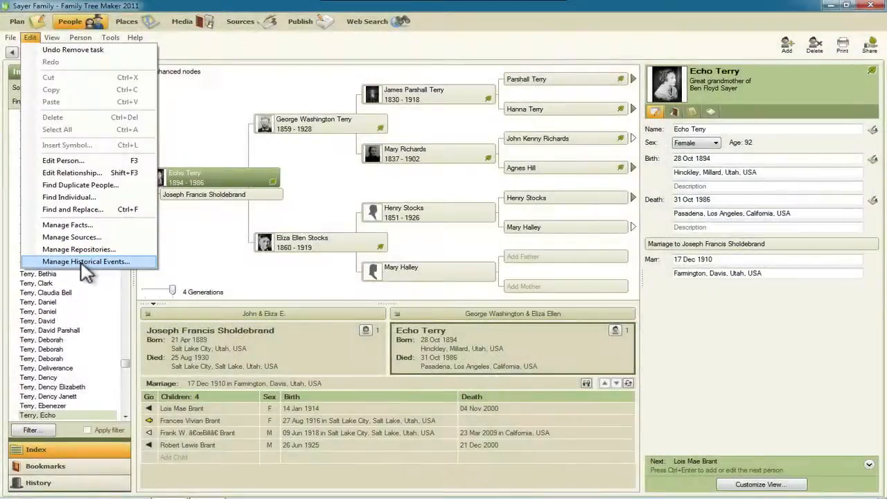
left_click(83, 262)
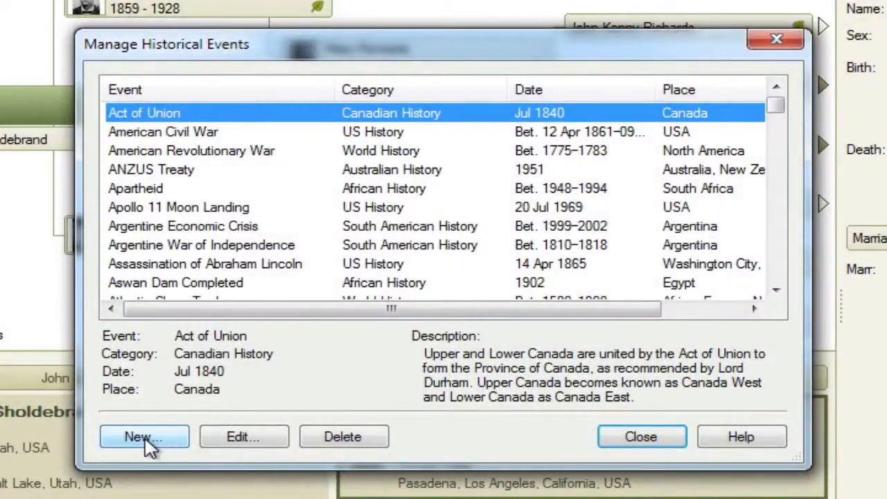
left_click(146, 442)
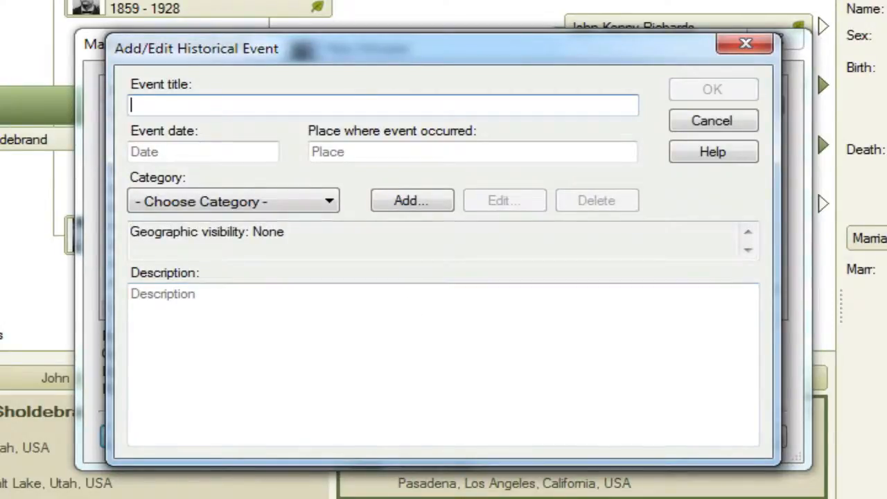
Copy the title "1918 Flu Pandemic" from the WordPad notes into the new event's title in Family Tree Maker
key("alt+Tab")
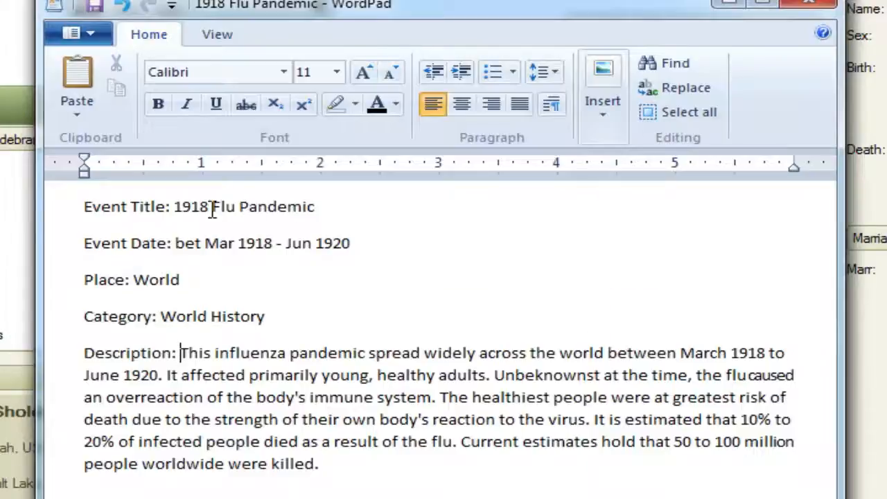
left_click_drag(175, 207, 293, 205)
key("ctrl+c")
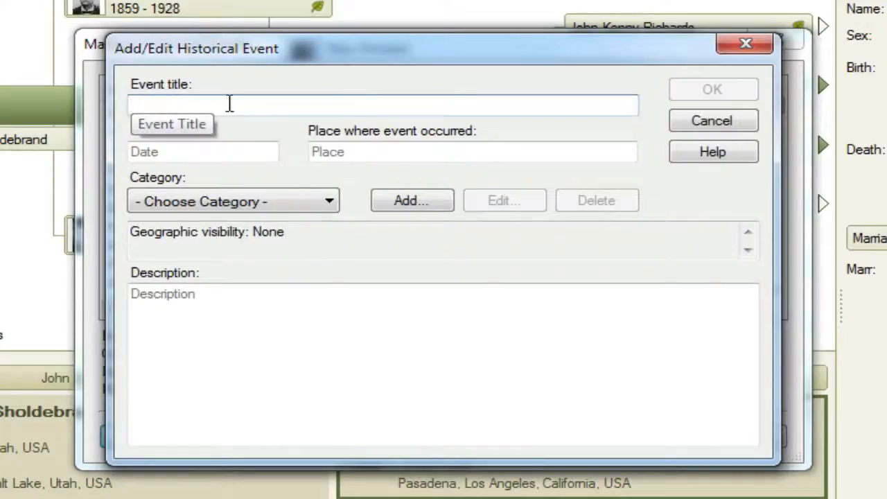
left_click(229, 102)
key("ctrl+v")
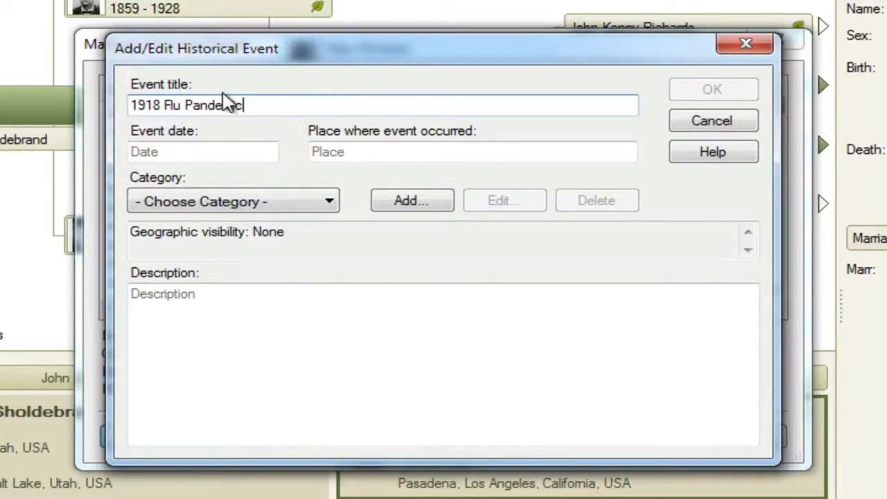
Enter Mar 1918 as the event date
left_click(181, 152)
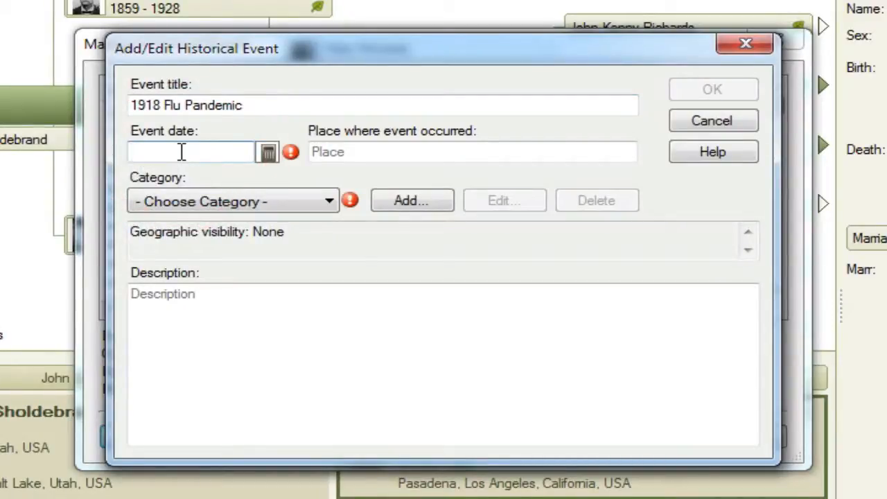
type("Mar ")
type("2918")
key("BackSpace")
key("BackSpace")
key("BackSpace")
key("BackSpace")
type("1918")
key("Tab")
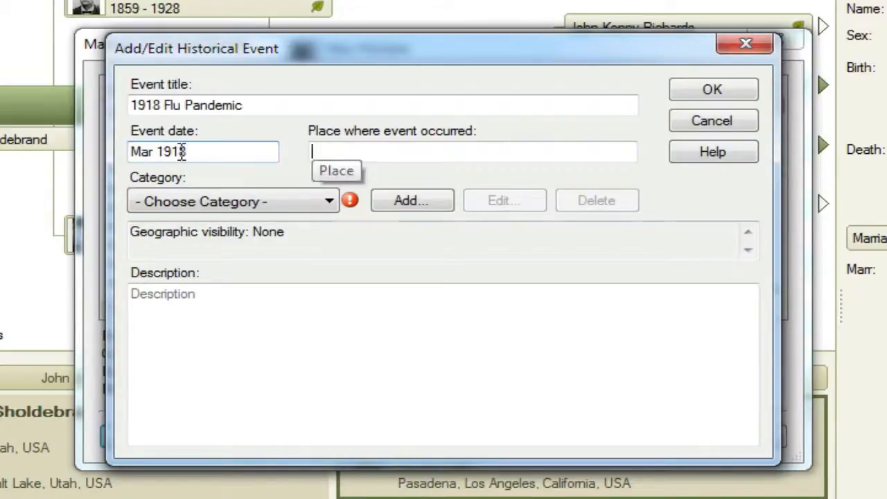
Extend the event date to the range "bet Mar 1918 - Jun 1920"
key("shift+Tab")
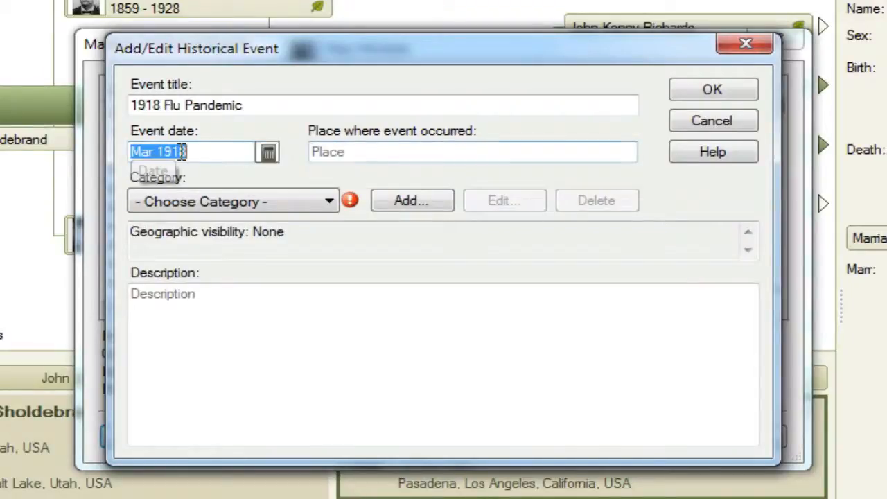
left_click(182, 151)
key("Left")
key("Left")
key("Left")
key("Left")
key("Left")
key("Left")
key("Left")
key("Left")
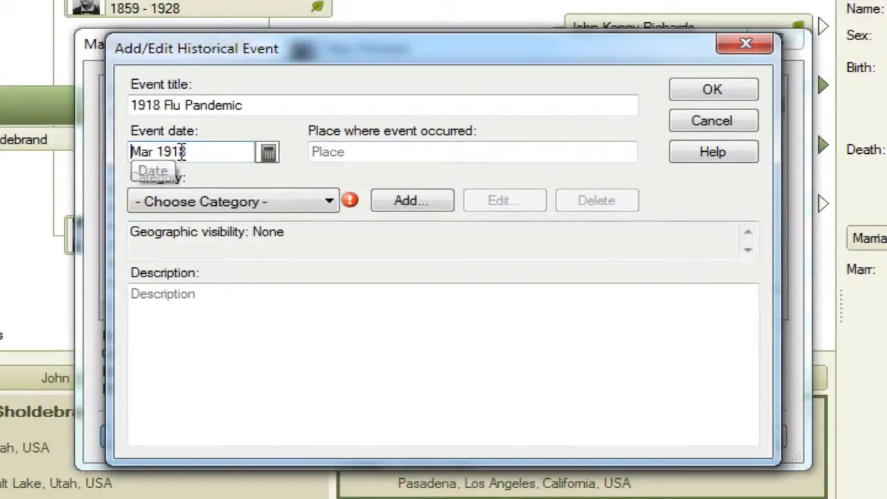
type("bet")
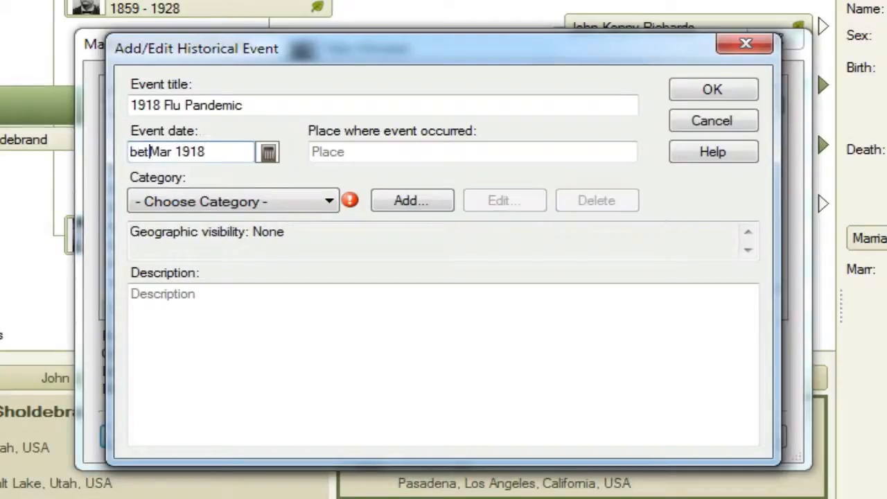
key("Right")
key("Right")
key("Right")
key("Right")
key("Right")
key("Right")
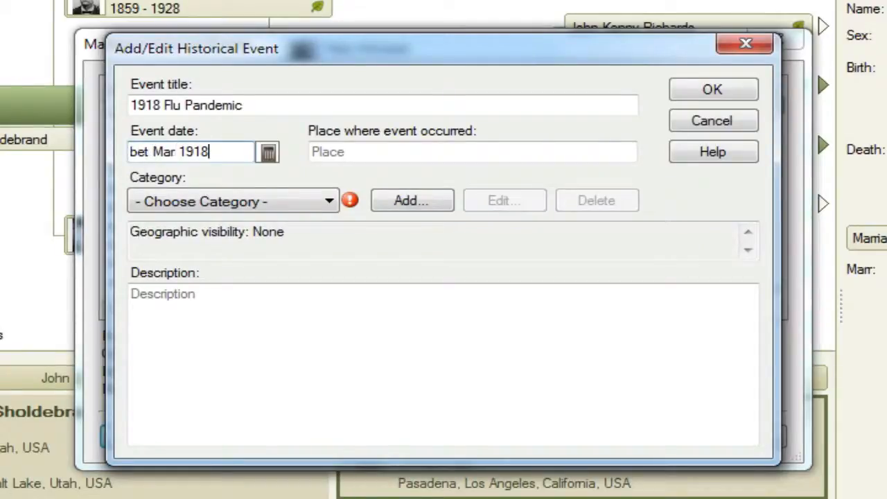
type("- Jun 1920")
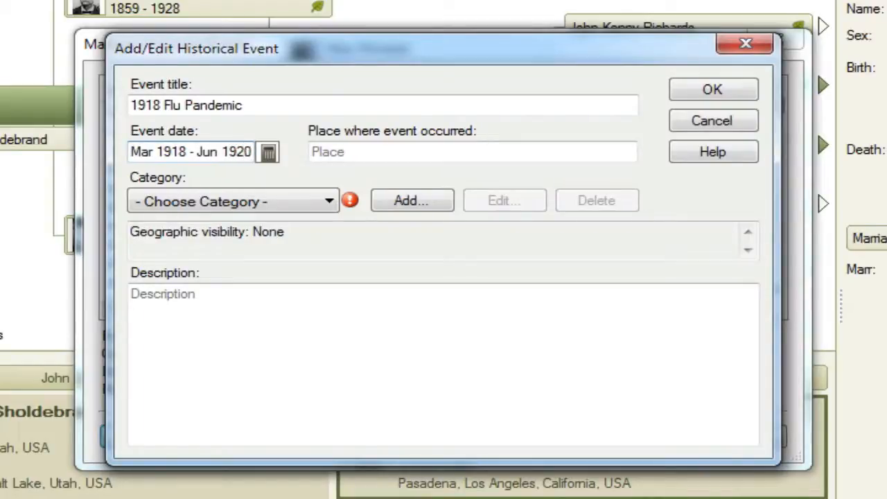
key("Tab")
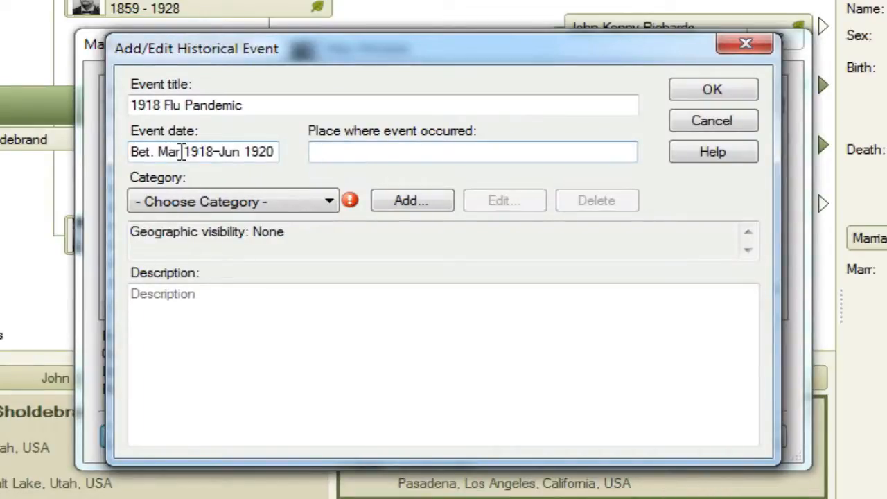
Set the event's place to World and its category to World History
type("Wold")
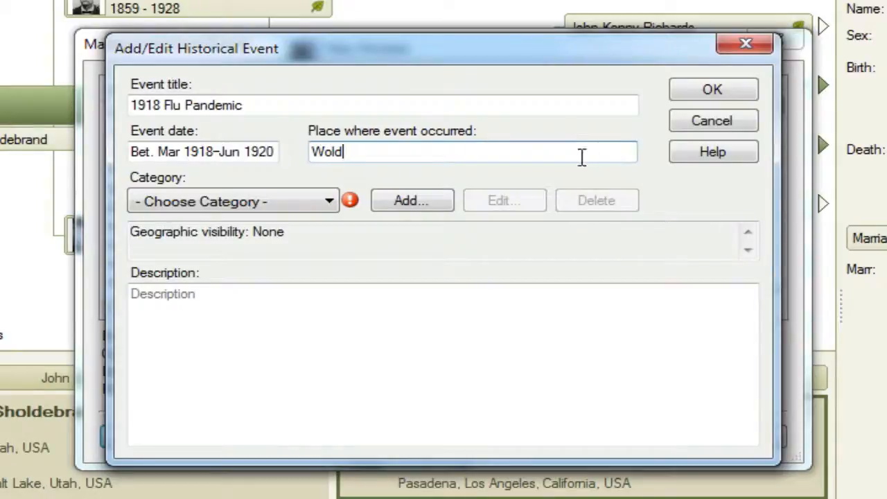
key("Left")
key("BackSpace")
type("r")
left_click(328, 201)
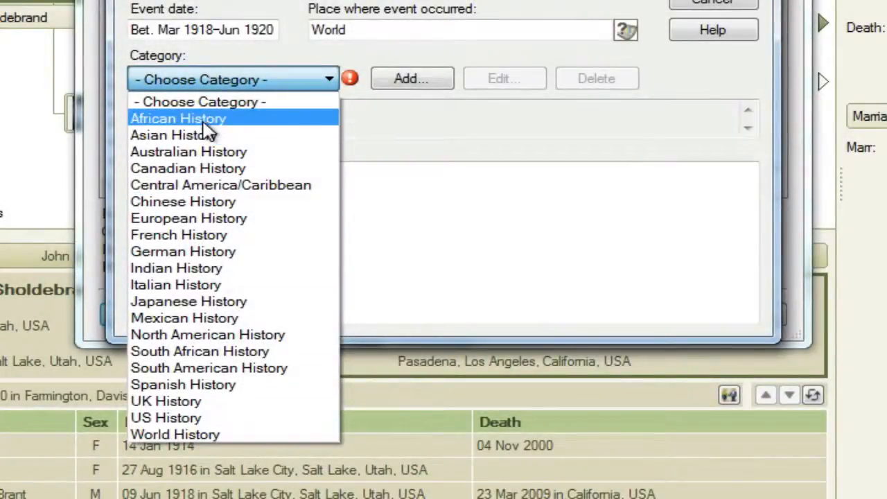
left_click(219, 435)
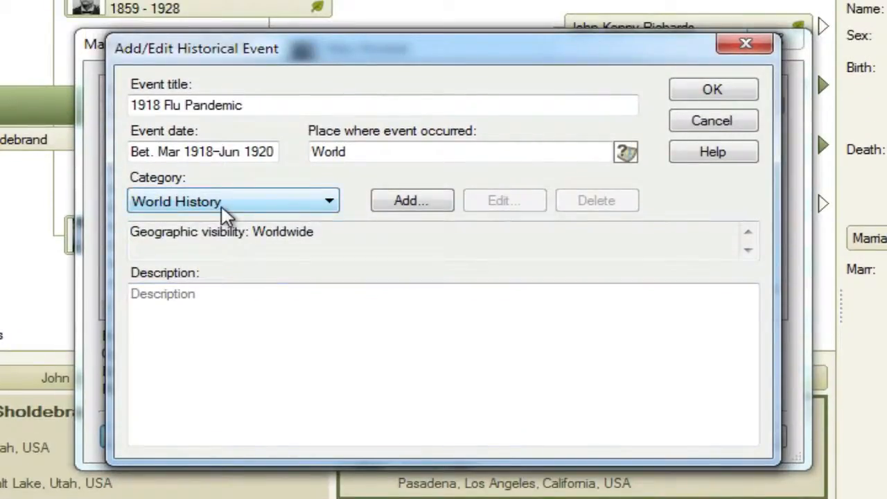
Switch to the WordPad notes and copy the full description paragraph about the influenza pandemic
left_click(215, 293)
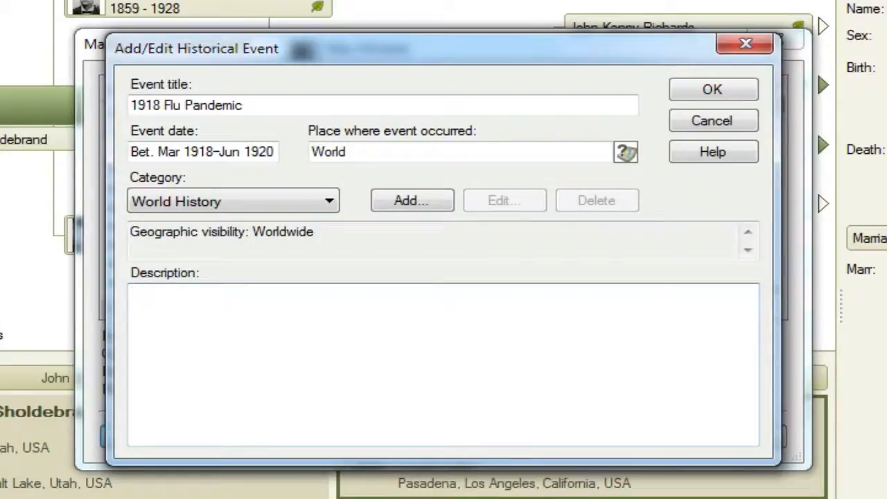
key("alt+Tab")
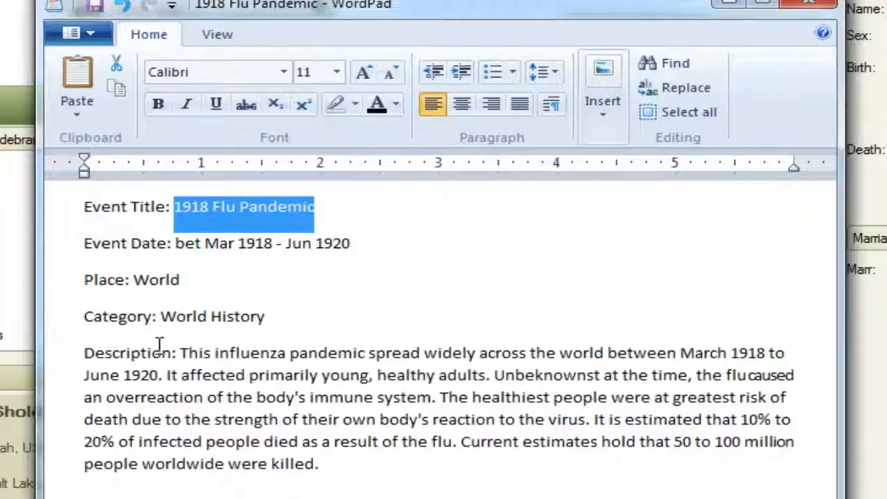
left_click_drag(179, 354, 322, 443)
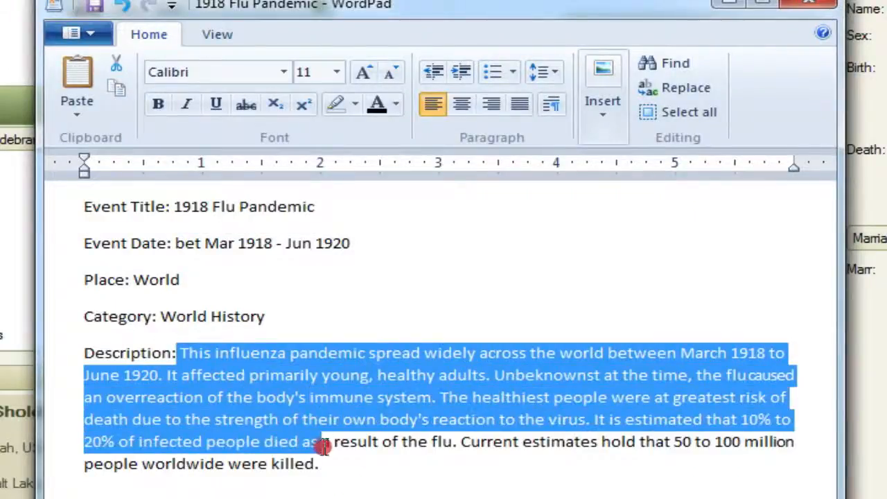
left_click(180, 353)
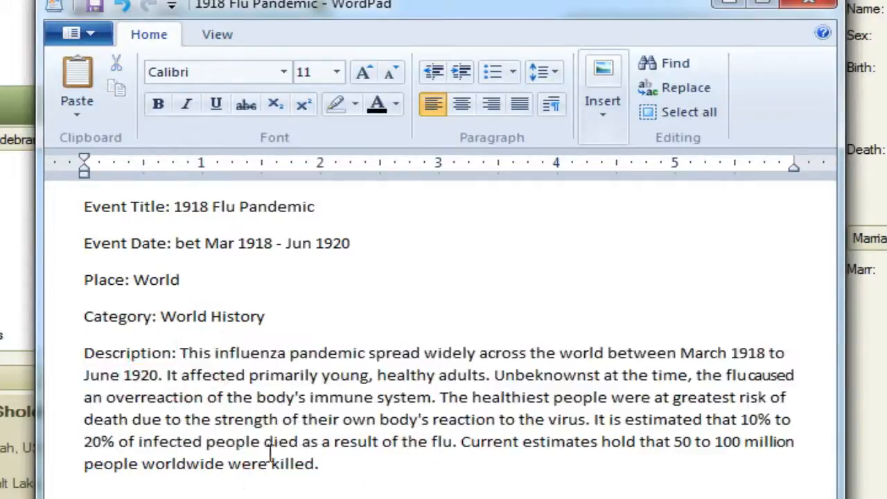
left_click(317, 464, "shift")
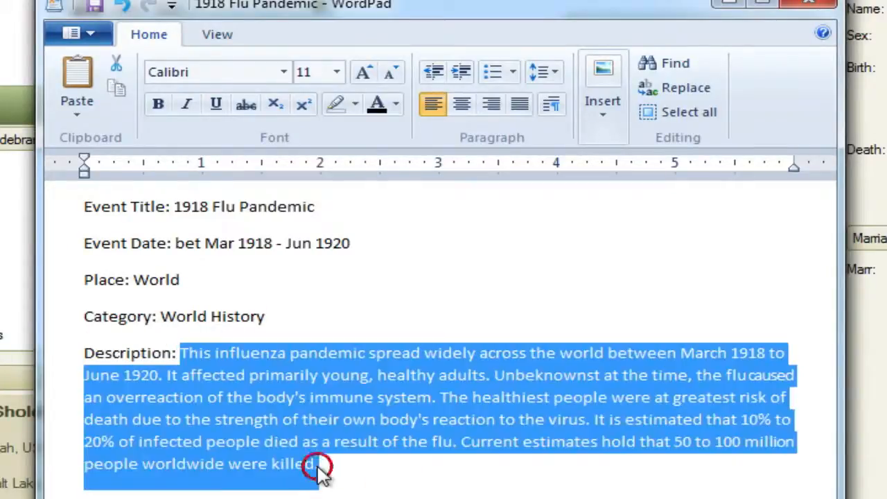
right_click(301, 383)
left_click(358, 420)
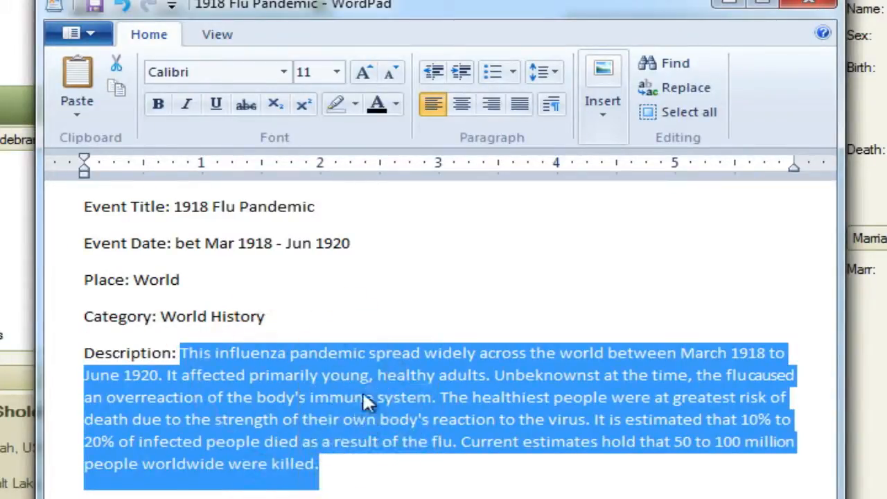
Return to Family Tree Maker, paste the copied paragraph as the event's description and save the new event
key("alt+Tab")
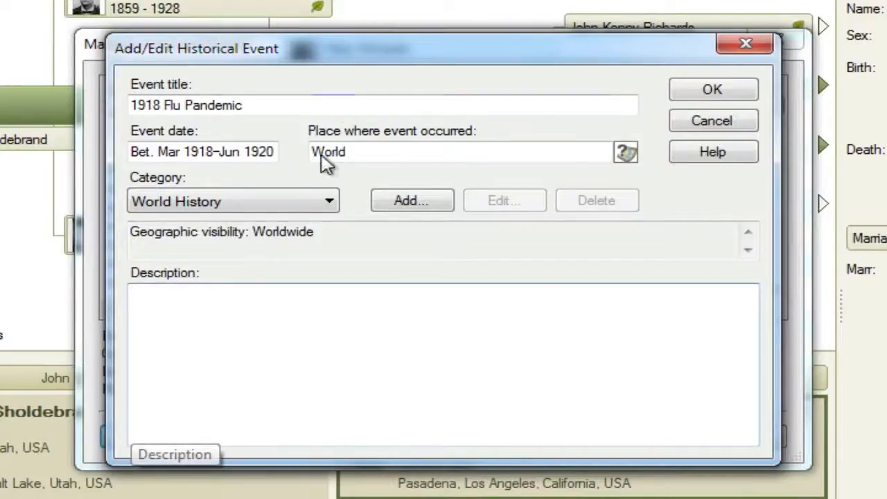
left_click(168, 292)
right_click(145, 323)
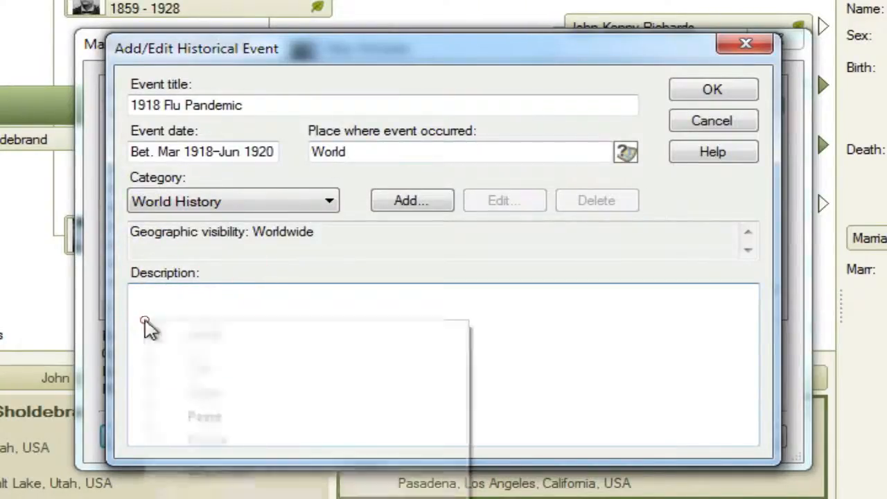
left_click(204, 418)
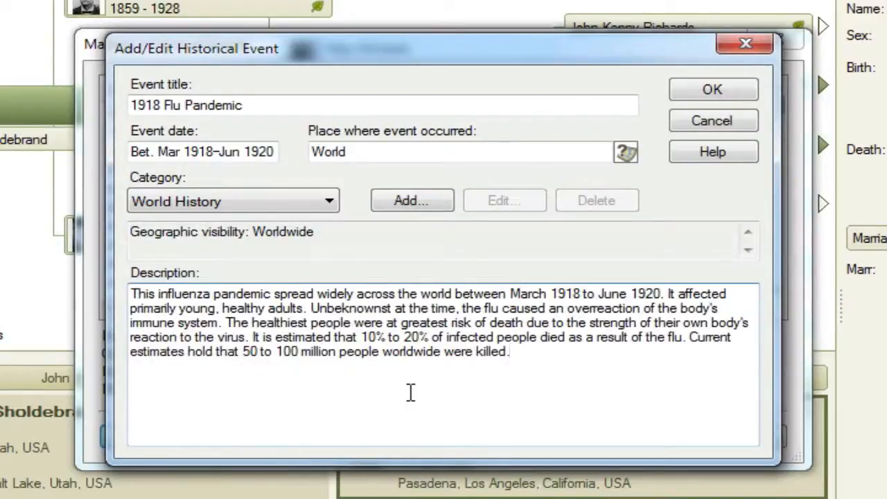
left_click(712, 92)
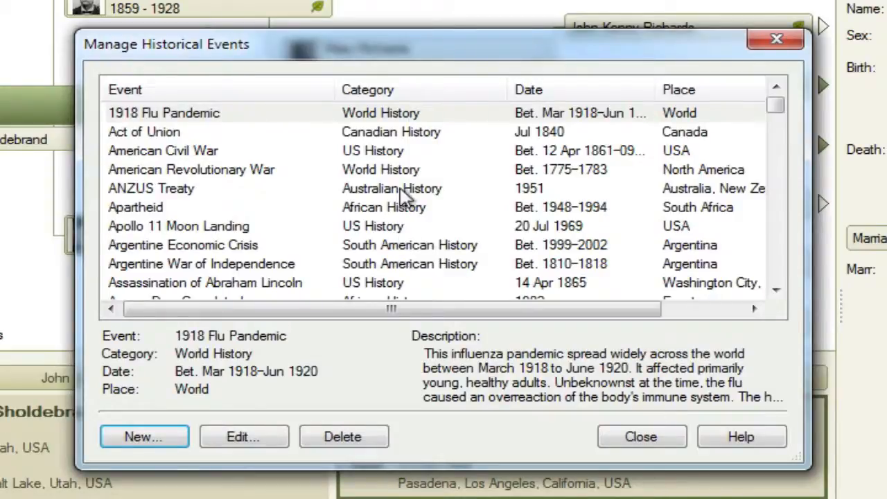
Review the saved 1918 Flu Pandemic event in its editor, then close the historical events manager
left_click(387, 116)
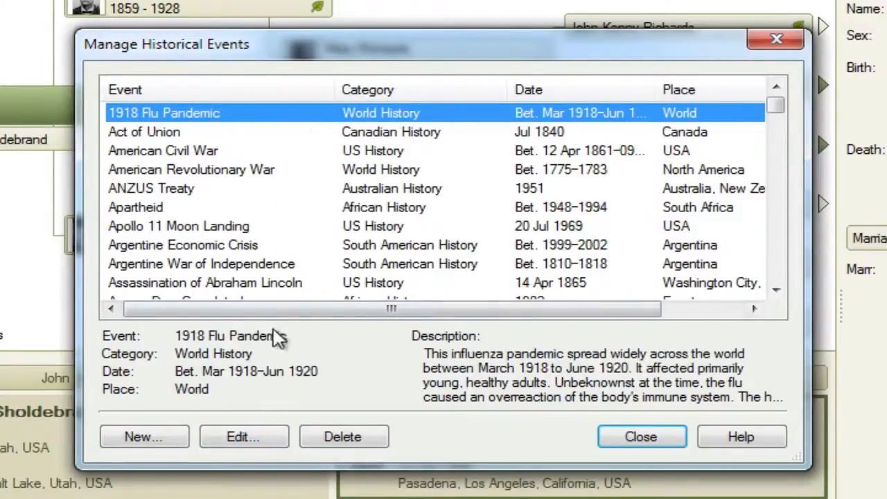
left_click(242, 433)
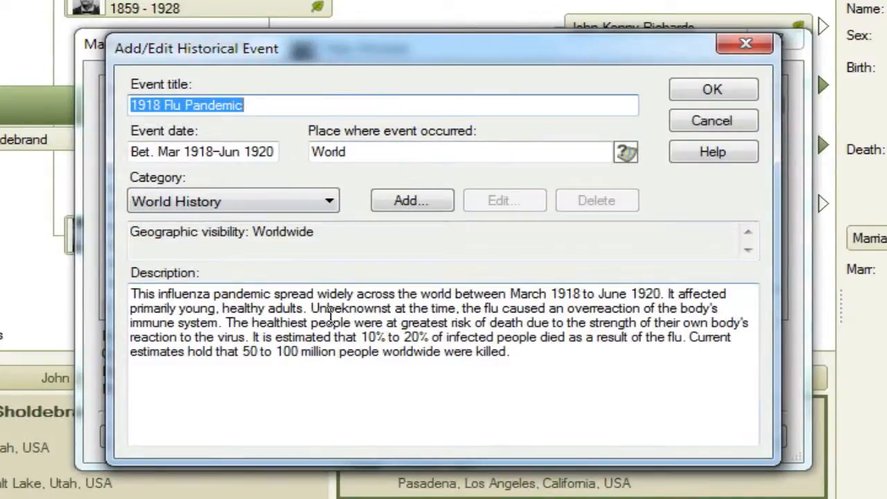
left_click(704, 88)
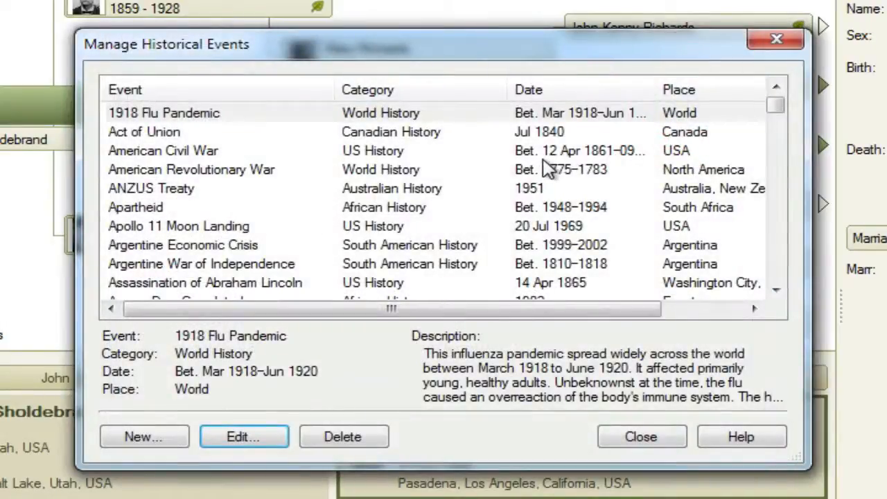
left_click(414, 114)
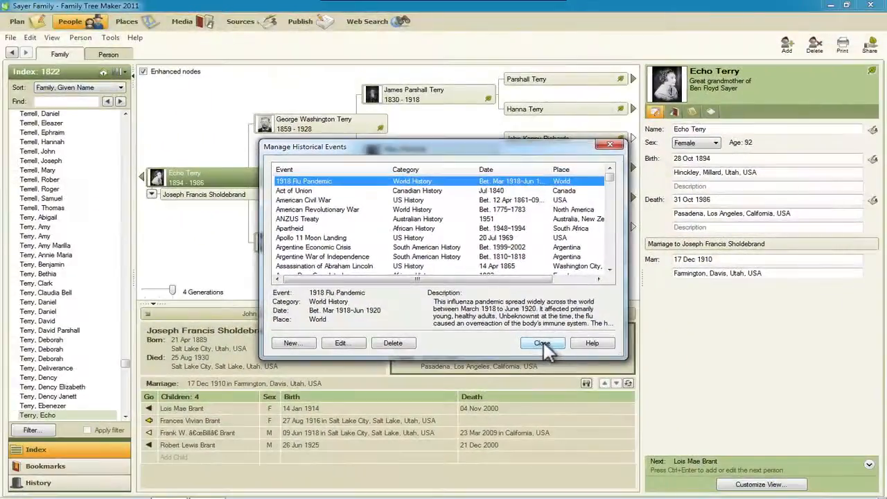
left_click(642, 438)
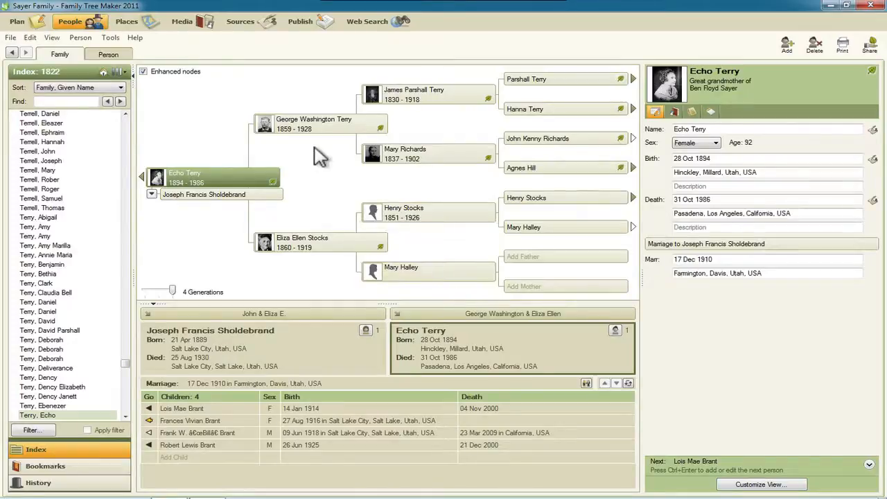
Display the selected person's individual timeline and turn on the showing of historical events in it
left_click(109, 56)
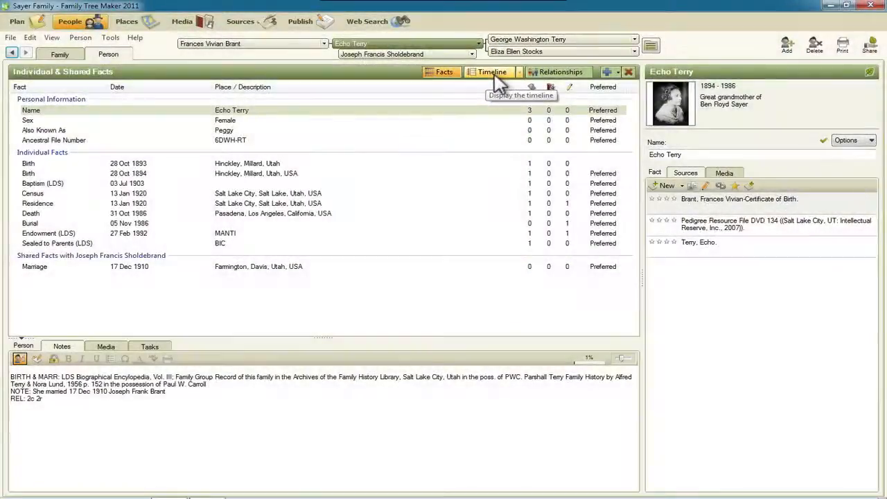
left_click(493, 74)
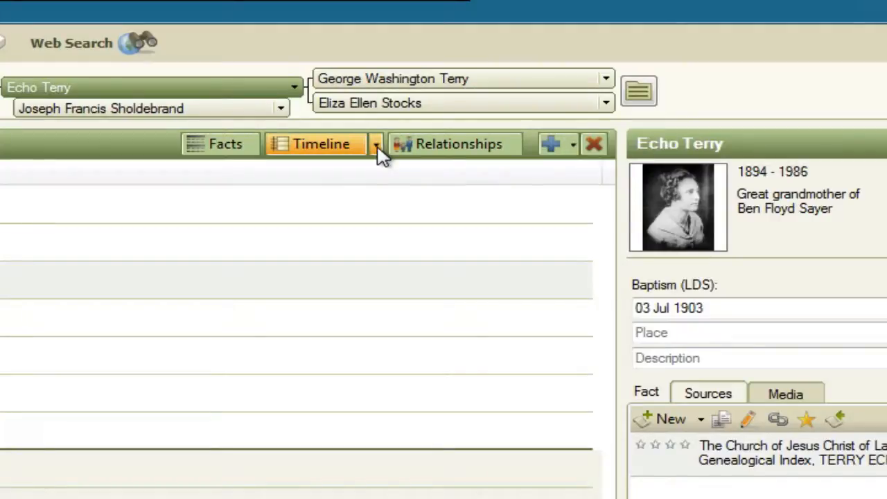
left_click(377, 146)
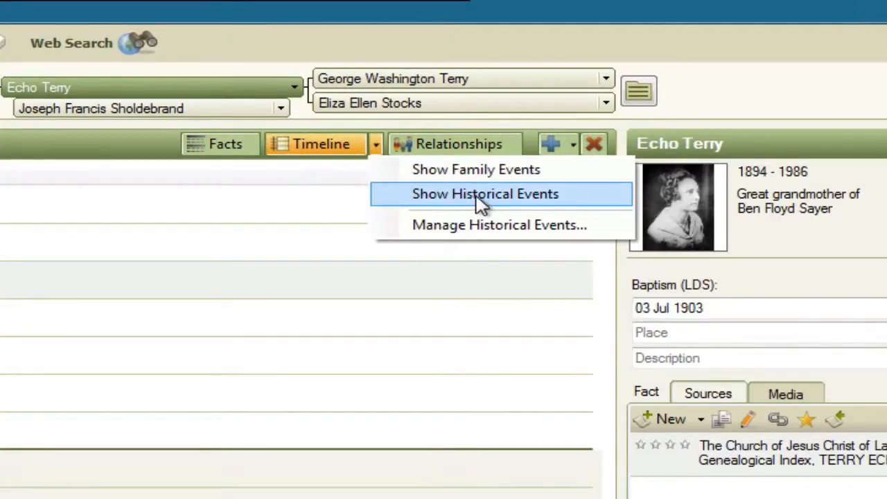
left_click(382, 196)
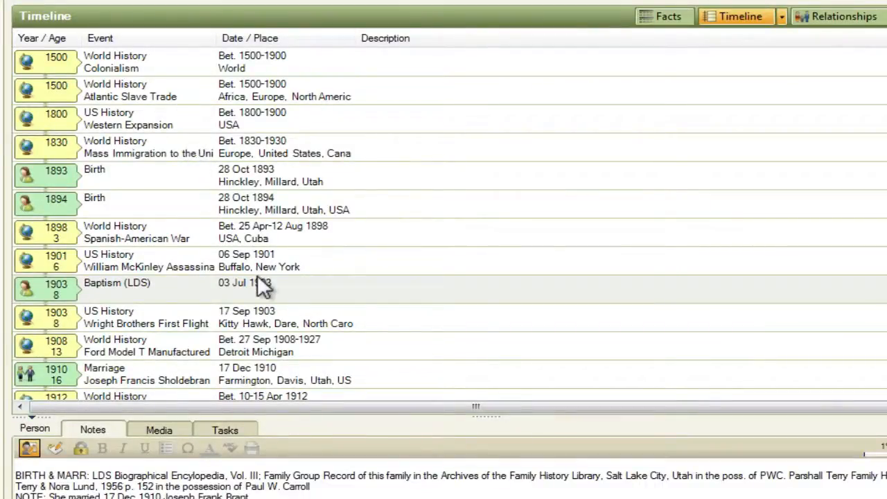
Find the 1918 Flu Pandemic entry in the person's timeline and select it to view its details
scroll(443, 222, "down", 4)
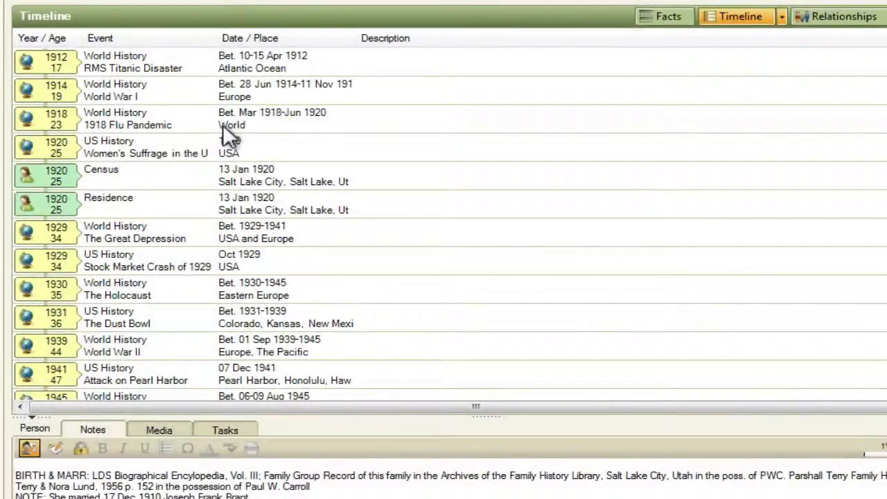
left_click(93, 123)
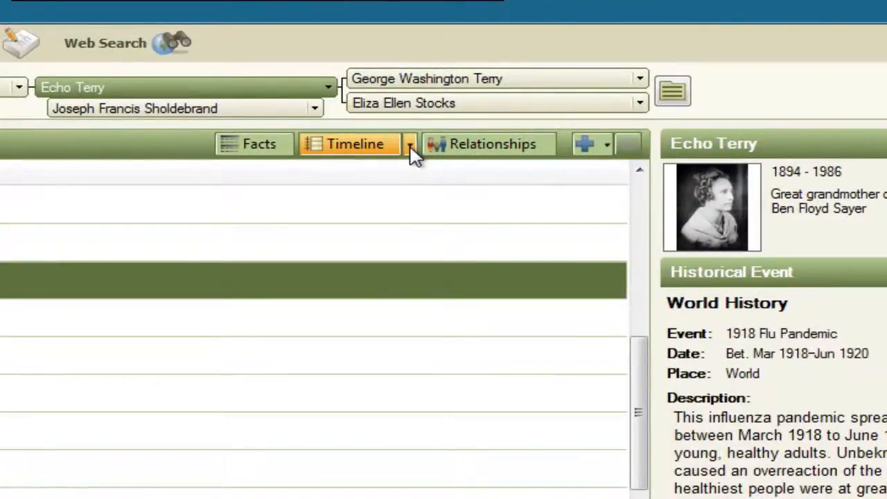
Open the historical events manager from the timeline options to view the event list, and close it
left_click(410, 147)
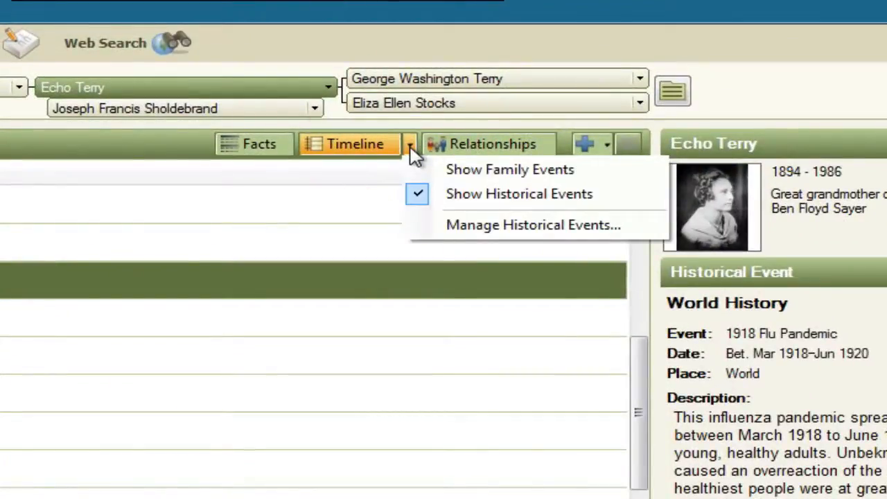
left_click(530, 236)
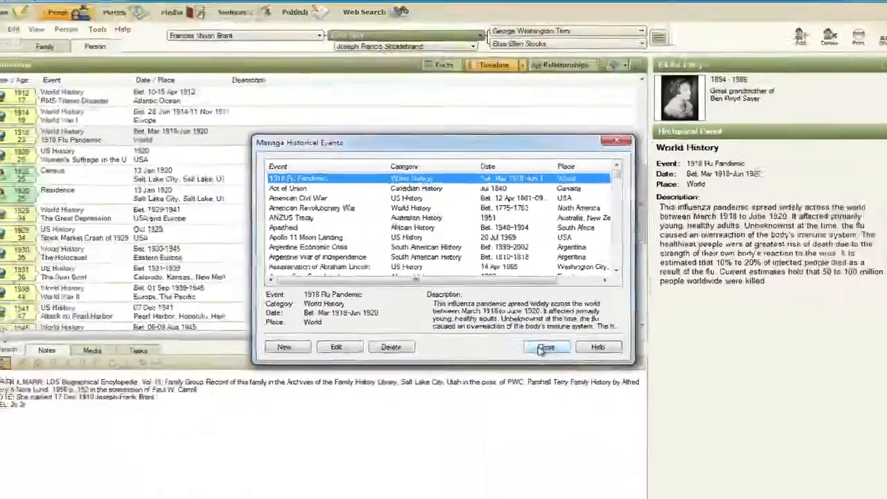
left_click(645, 436)
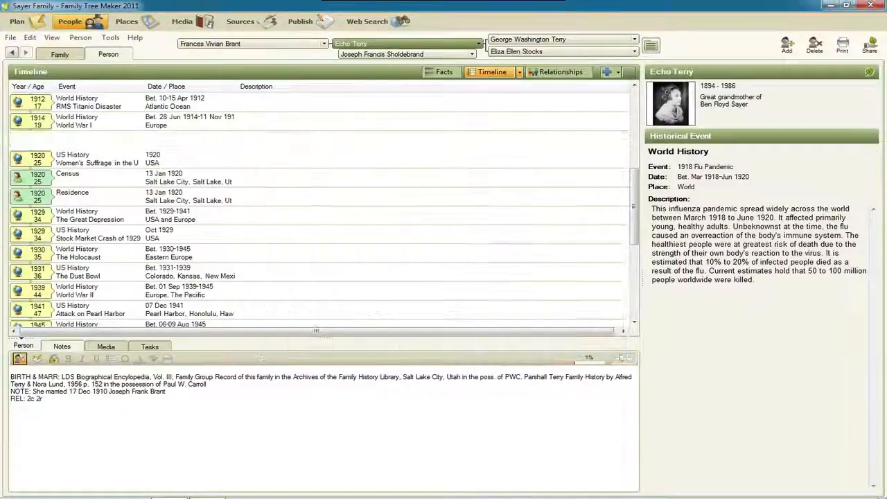